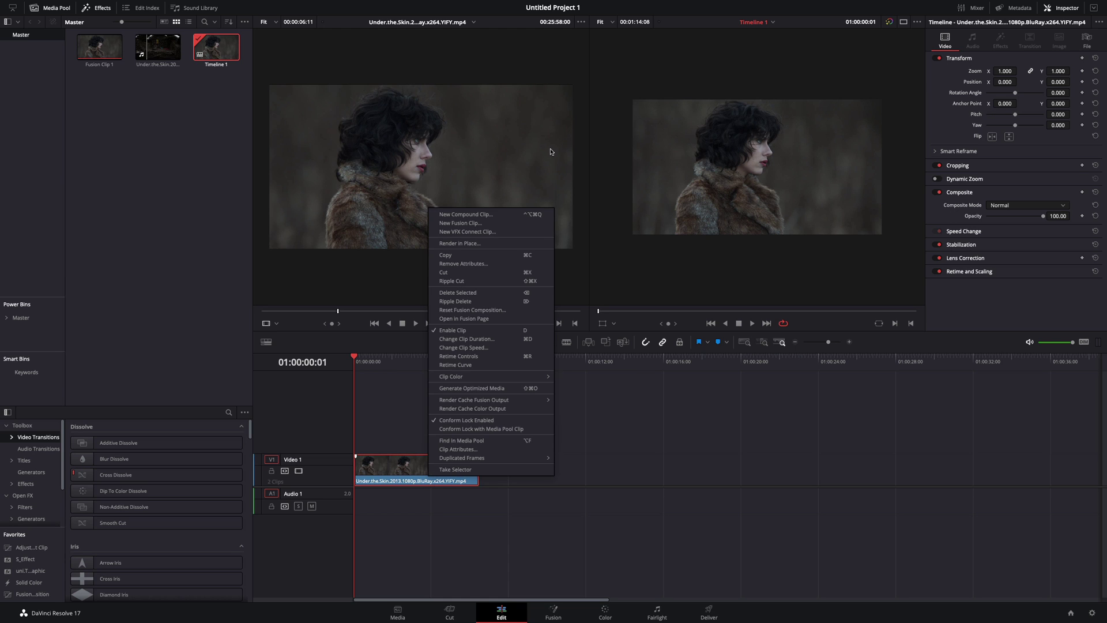
Turn the Edit page timeline clip into a new Fusion clip, Fusion Clip 2.
{"action": "left_click", "coordinate": [463, 224]}
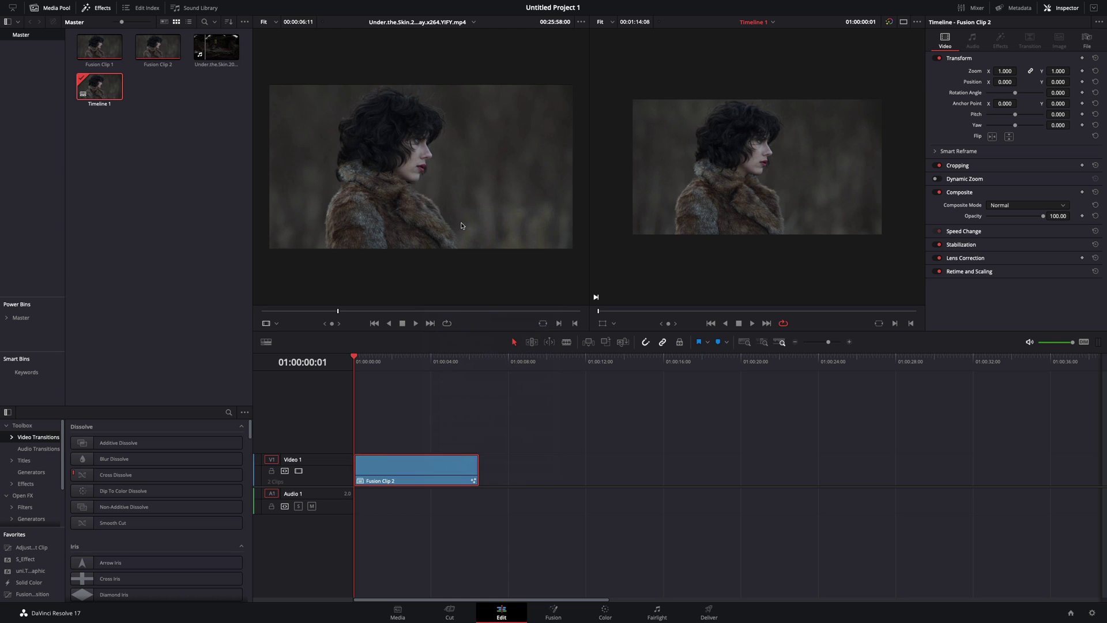
Open the clip in Fusion and add a Paint node after MediaIn1, shown in viewer 1.
{"action": "left_click", "coordinate": [556, 614]}
{"action": "left_click", "coordinate": [272, 283]}
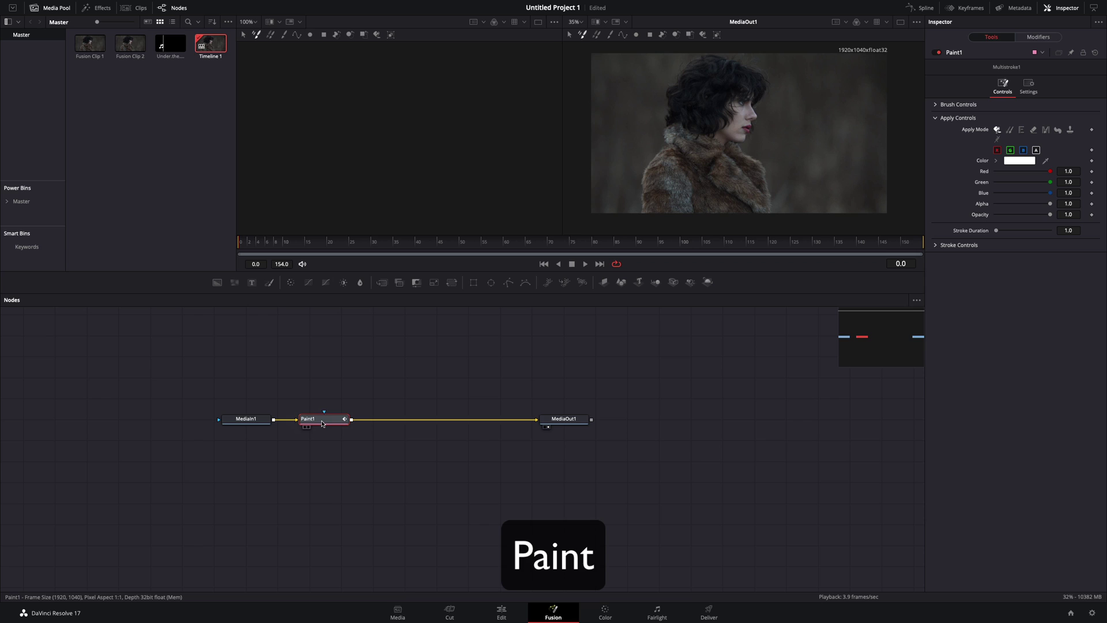
{"action": "key", "text": "1"}
Paint Clone-mode strokes from a background source over the woman's face and hair.
{"action": "left_click", "coordinate": [285, 38]}
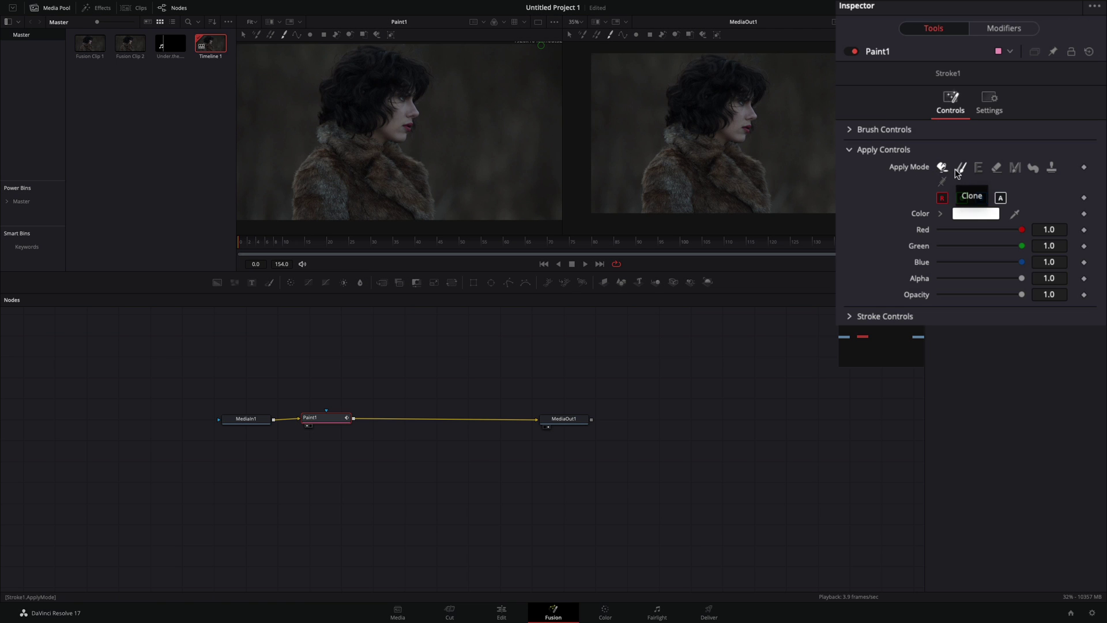
{"action": "left_click", "coordinate": [958, 168]}
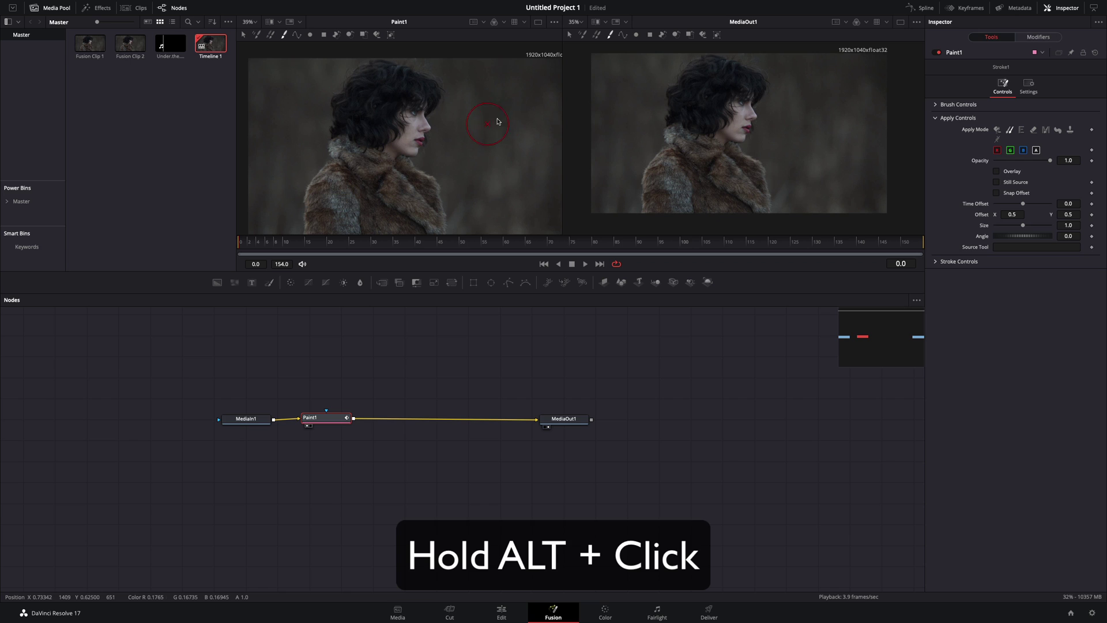
{"action": "left_click", "coordinate": [502, 116], "text": "alt"}
{"action": "mouse_move", "coordinate": [502, 116]}
{"action": "left_mouse_down"}
{"action": "mouse_move", "coordinate": [416, 86]}
{"action": "mouse_move", "coordinate": [363, 87]}
{"action": "mouse_move", "coordinate": [327, 128]}
{"action": "mouse_move", "coordinate": [382, 104]}
{"action": "mouse_move", "coordinate": [429, 125]}
{"action": "mouse_move", "coordinate": [393, 132]}
{"action": "left_mouse_up"}
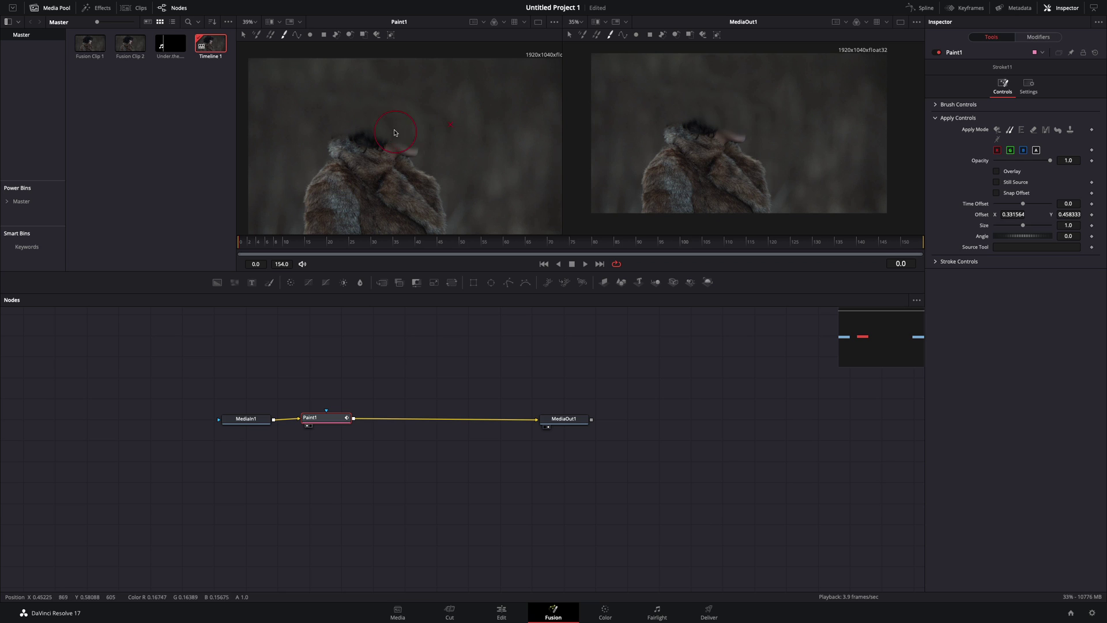
Insert Merge1 before MediaOut1, paste a second MediaIn, and add a Planar Tracker to it.
{"action": "left_click_drag", "start_coordinate": [251, 452], "coordinate": [177, 454]}
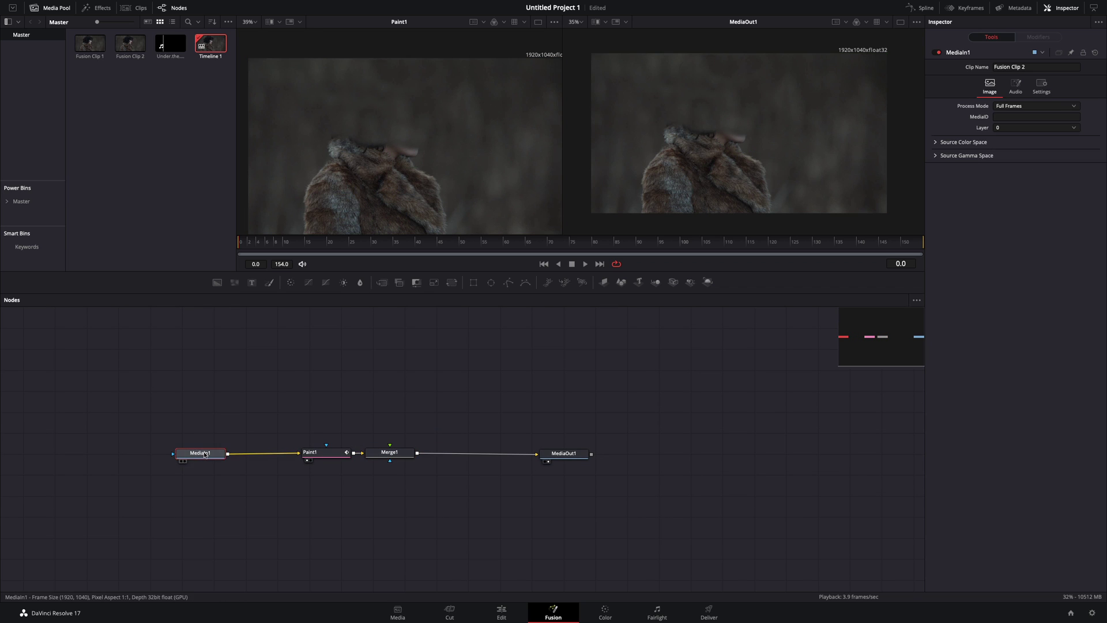
{"action": "key", "text": "ctrl+v"}
{"action": "left_click_drag", "start_coordinate": [300, 372], "coordinate": [239, 387]}
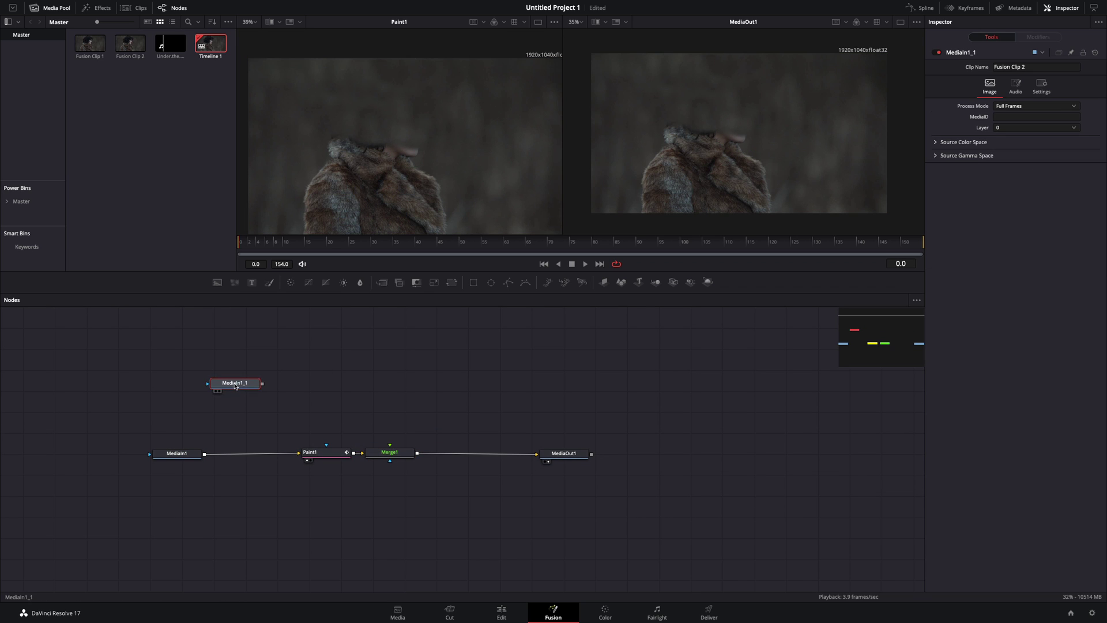
{"action": "key", "text": "shift+space"}
{"action": "type", "text": "pla"}
{"action": "key", "text": "Return"}
{"action": "scroll", "coordinate": [465, 161], "scroll_direction": "up", "scroll_amount": 2}
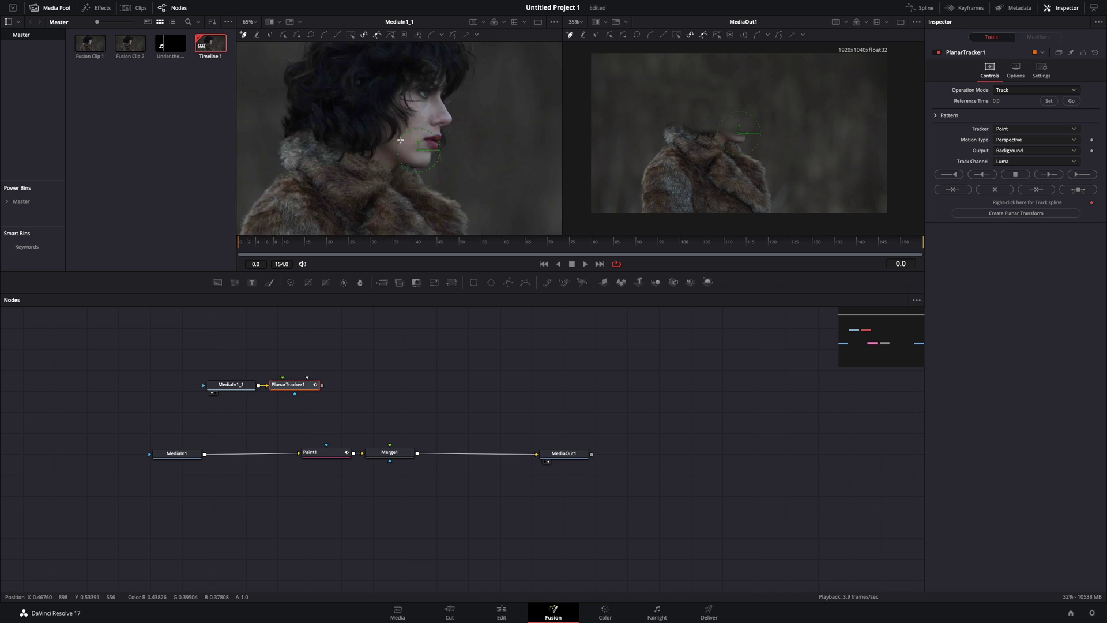
{"action": "scroll", "coordinate": [466, 161], "scroll_direction": "up", "scroll_amount": 2}
{"action": "scroll", "coordinate": [465, 162], "scroll_direction": "up", "scroll_amount": 2}
{"action": "scroll", "coordinate": [465, 161], "scroll_direction": "up", "scroll_amount": 3}
{"action": "scroll", "coordinate": [466, 161], "scroll_direction": "down", "scroll_amount": 2}
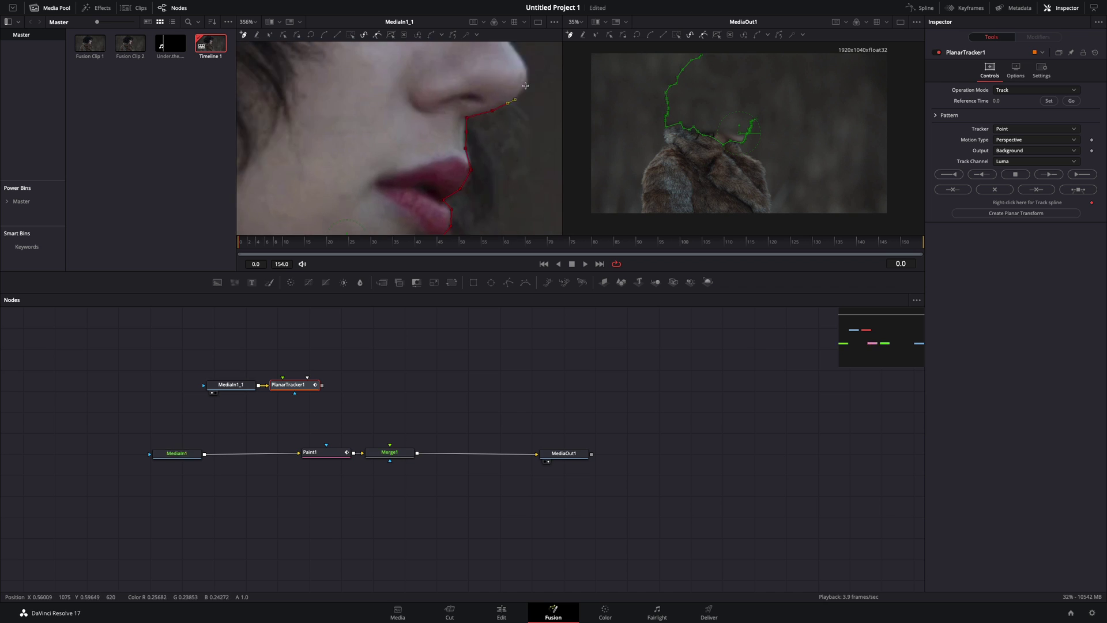
Outline the woman's hair edge with the Planar Tracker's points.
{"action": "left_click", "coordinate": [472, 232]}
{"action": "left_click", "coordinate": [524, 169]}
{"action": "left_click", "coordinate": [519, 153]}
{"action": "scroll", "coordinate": [518, 141], "scroll_direction": "down", "scroll_amount": 4}
{"action": "scroll", "coordinate": [518, 141], "scroll_direction": "down", "scroll_amount": 1}
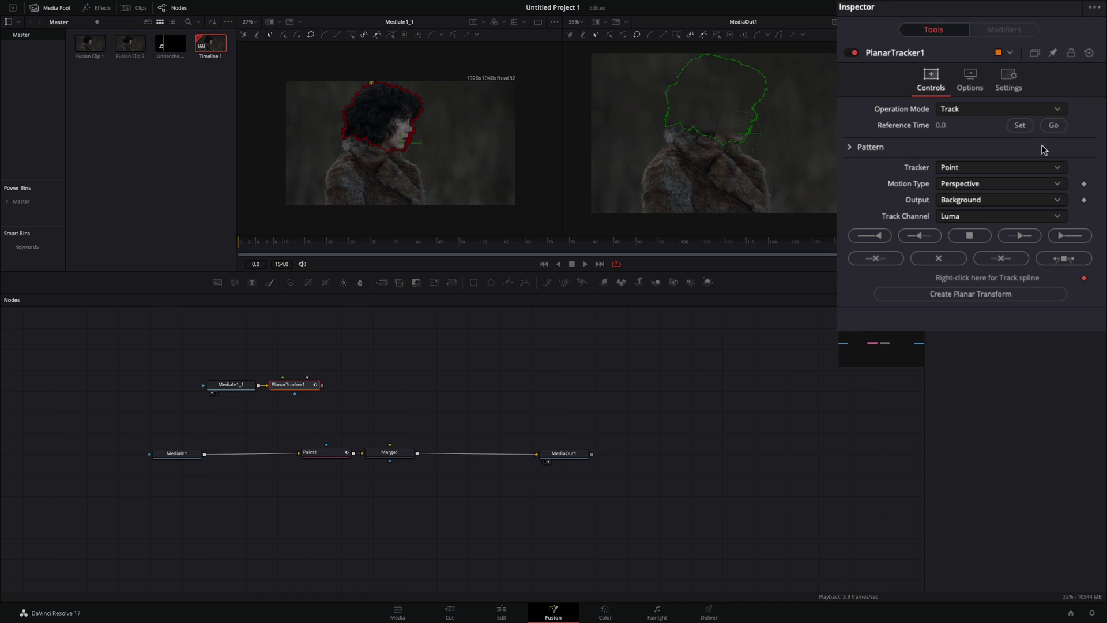
Track the head with Hybrid Point/Area and Translation, Rotation, Scale, then create a PlanarTransform.
{"action": "left_click", "coordinate": [976, 168]}
{"action": "left_click", "coordinate": [960, 199]}
{"action": "left_click", "coordinate": [985, 185]}
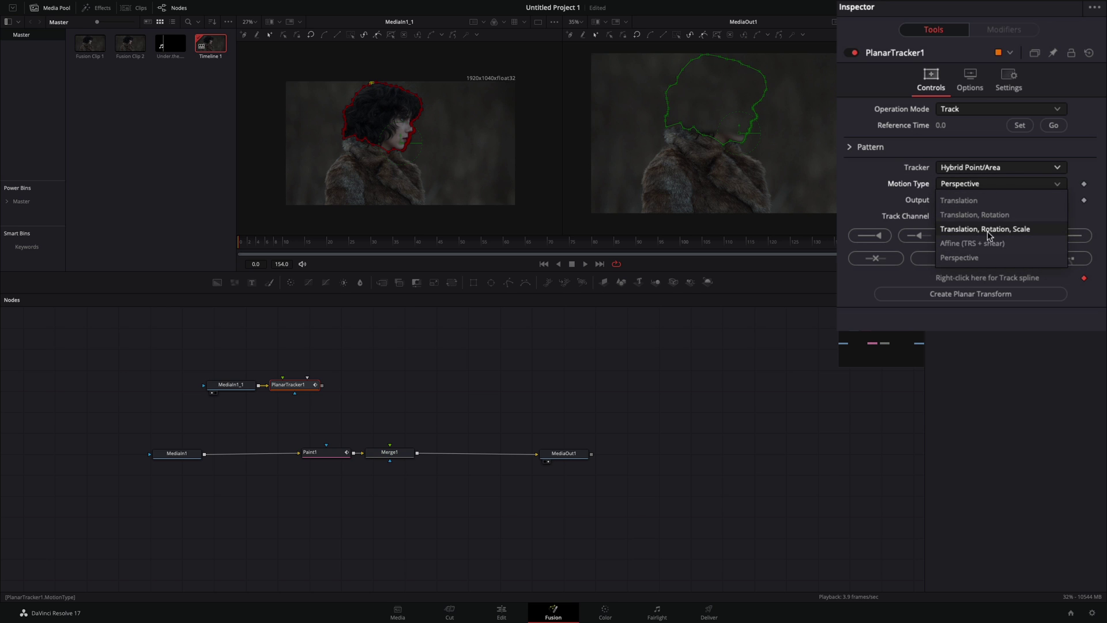
{"action": "left_click", "coordinate": [982, 228]}
{"action": "left_click", "coordinate": [1080, 174]}
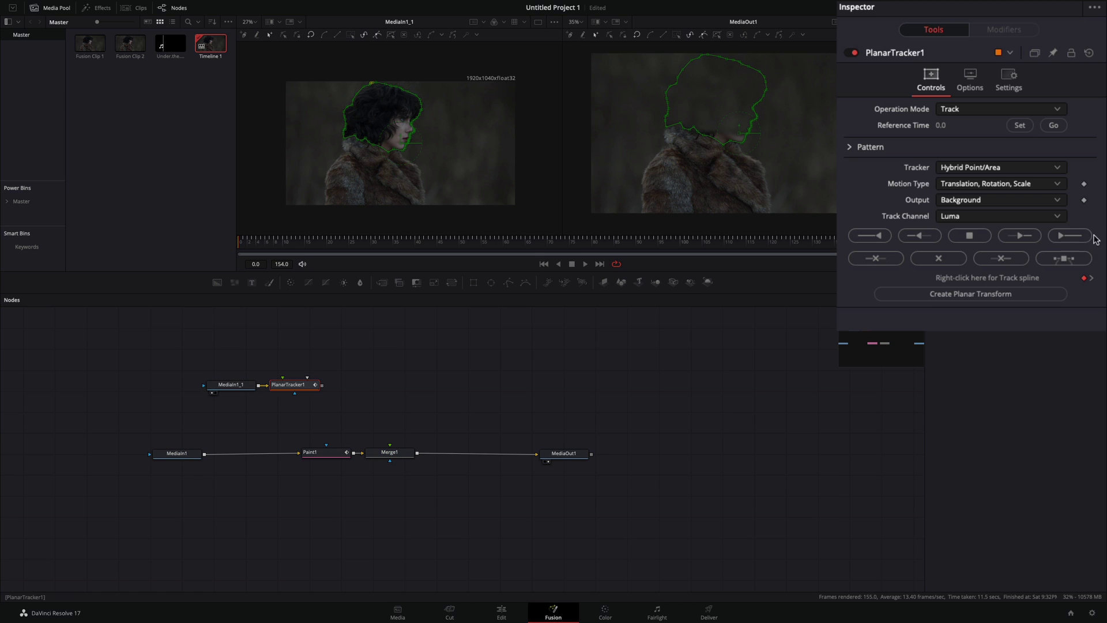
{"action": "left_click", "coordinate": [970, 295]}
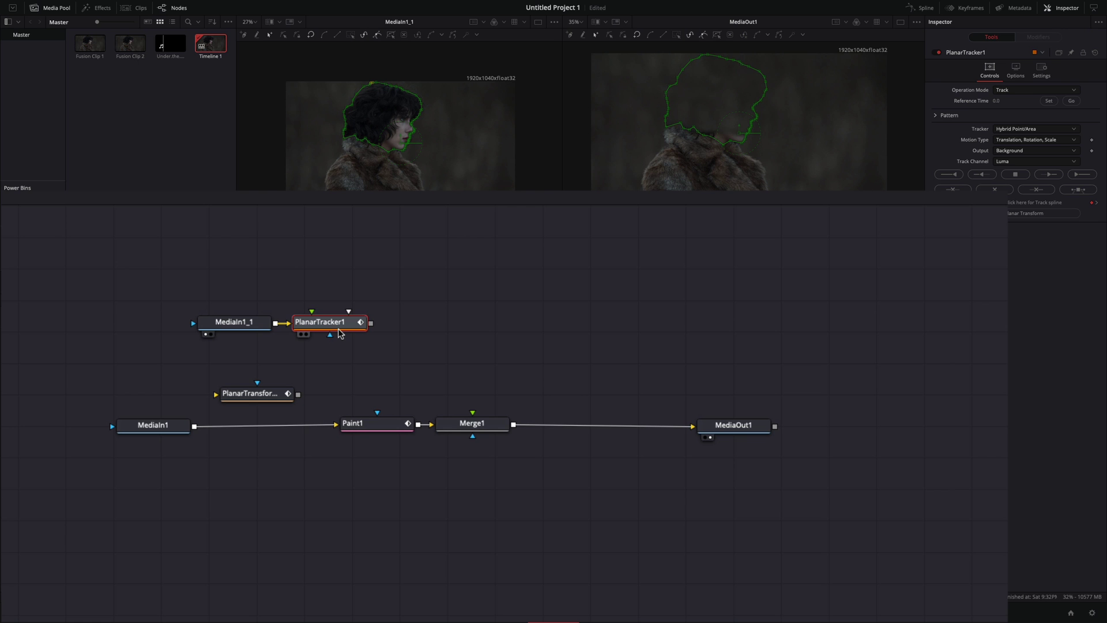
Delete the Planar Tracker, arrange PlanarTransform and MediaIn1_1, and connect the copy into Merge1.
{"action": "key", "text": "Delete"}
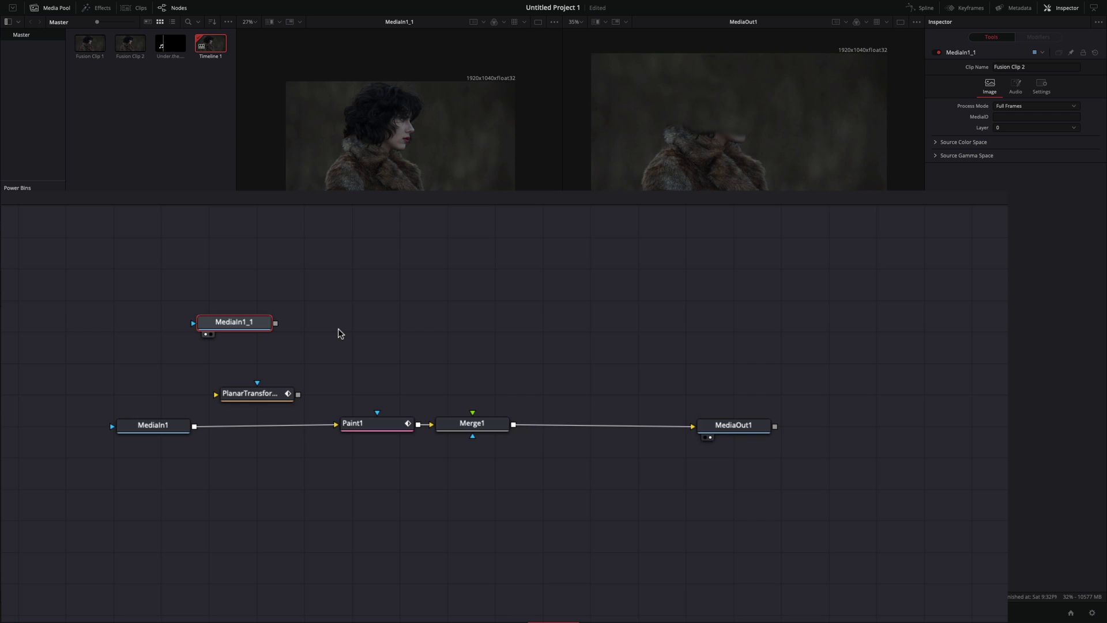
{"action": "left_click_drag", "start_coordinate": [272, 396], "coordinate": [478, 278]}
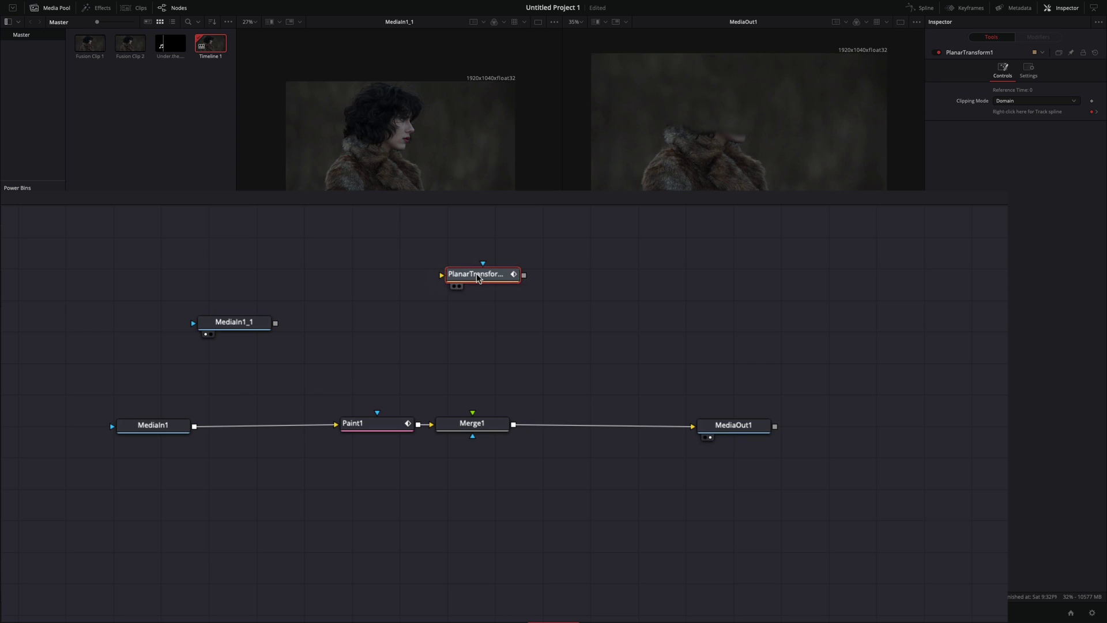
{"action": "left_click_drag", "start_coordinate": [246, 330], "coordinate": [478, 343]}
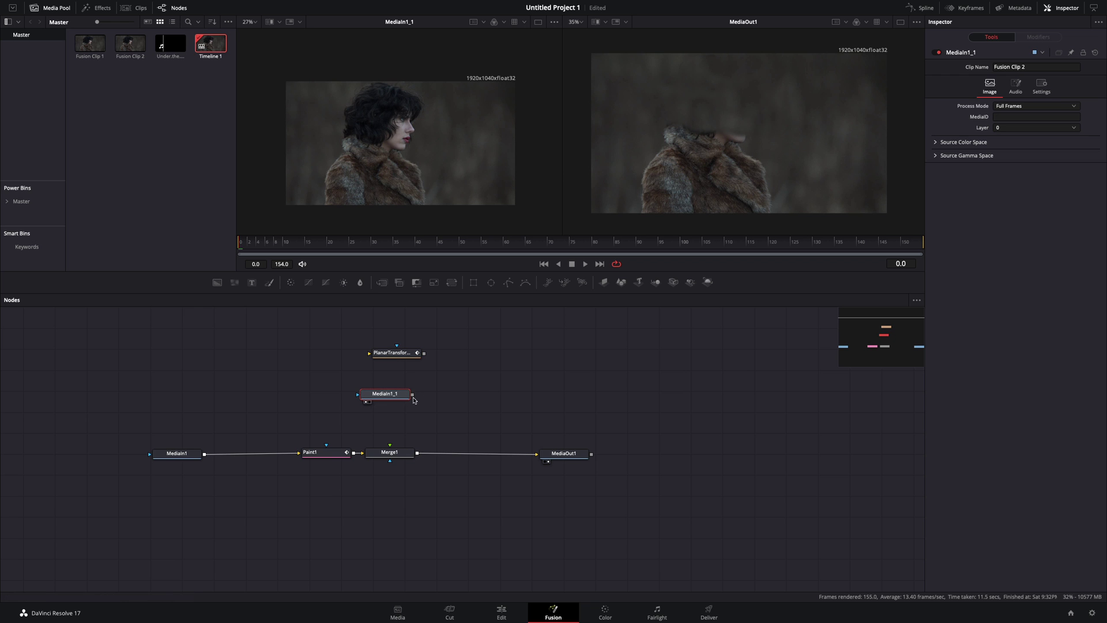
{"action": "left_click_drag", "start_coordinate": [413, 395], "coordinate": [390, 446]}
Feed a Polygon1 mask into the PlanarTransform and play back the tracked face slice.
{"action": "left_click", "coordinate": [509, 282]}
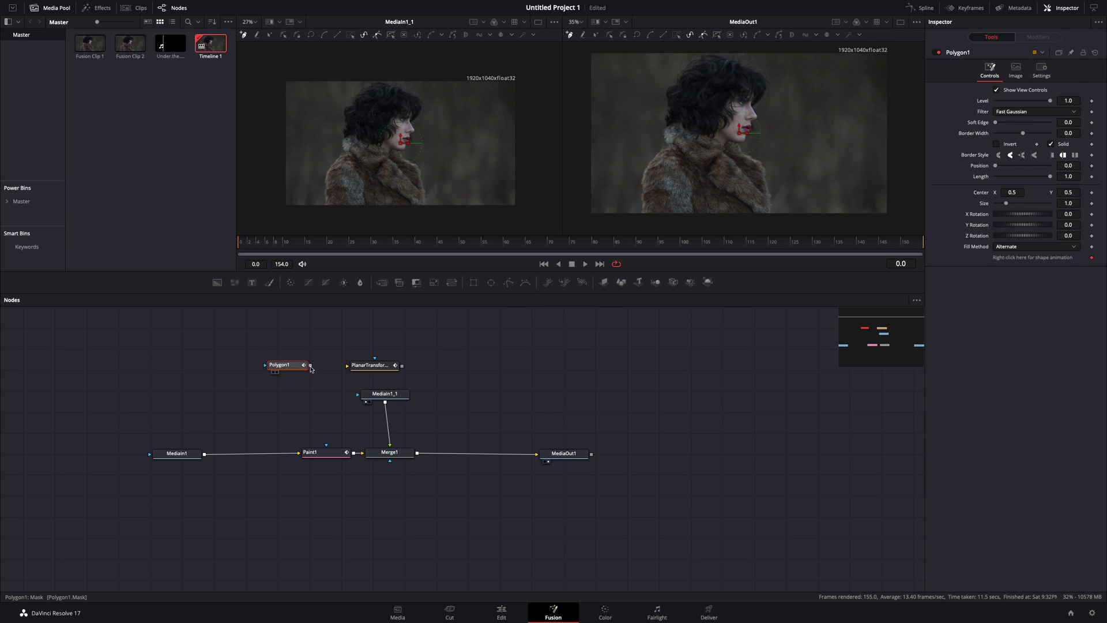
{"action": "left_click_drag", "start_coordinate": [355, 368], "coordinate": [354, 367]}
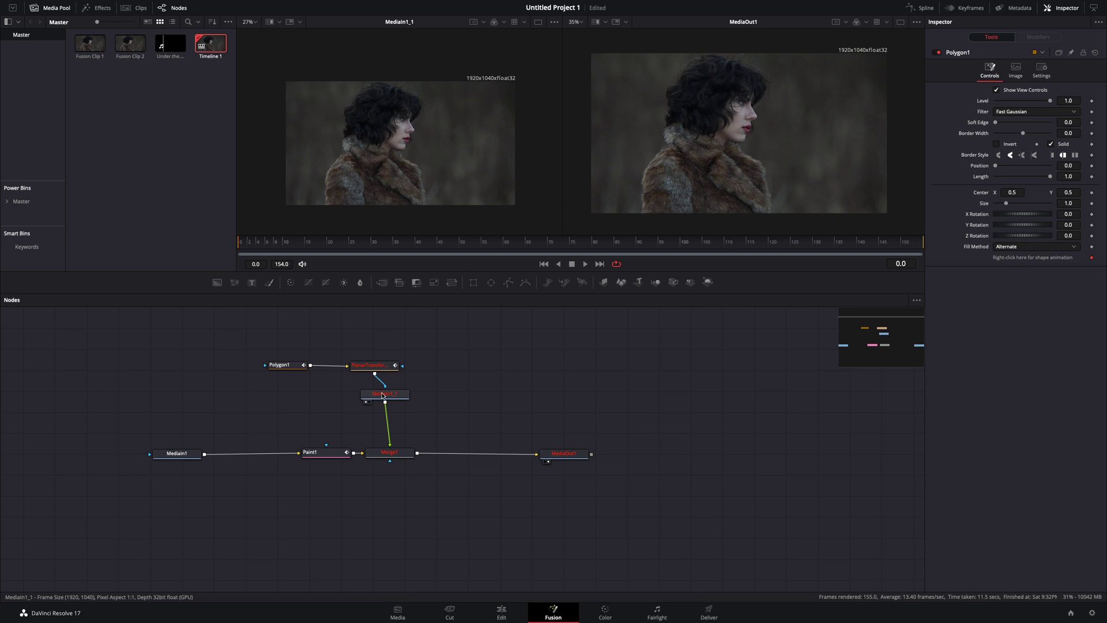
{"action": "right_click", "coordinate": [364, 374]}
{"action": "scroll", "coordinate": [363, 176], "scroll_direction": "up", "scroll_amount": 6}
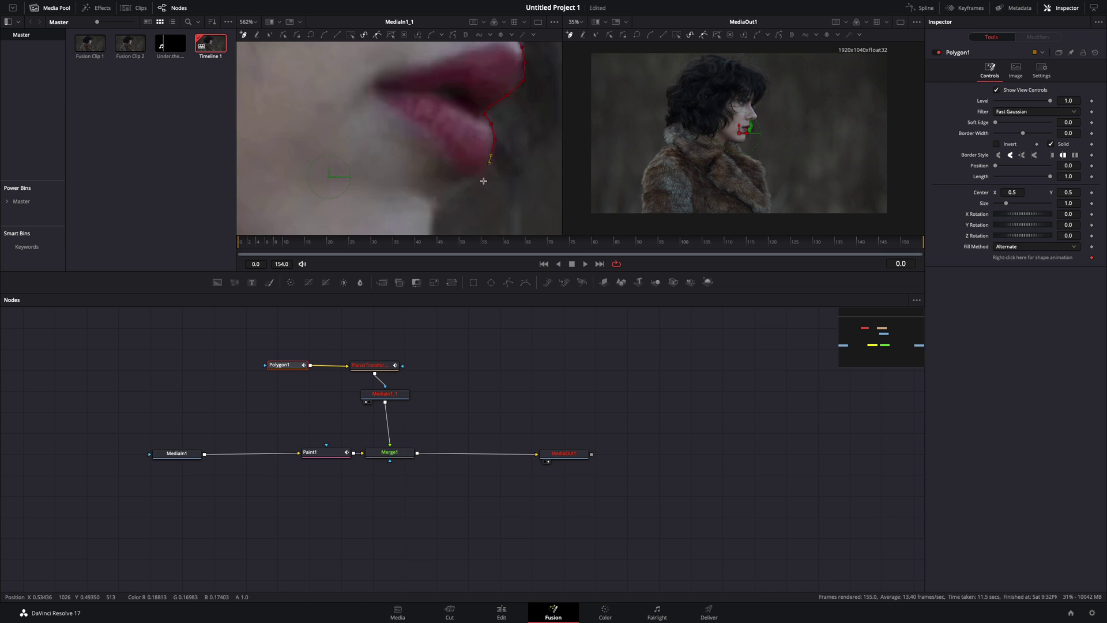
{"action": "scroll", "coordinate": [364, 175], "scroll_direction": "down", "scroll_amount": 5}
{"action": "scroll", "coordinate": [364, 176], "scroll_direction": "down", "scroll_amount": 3}
{"action": "key", "text": "space"}
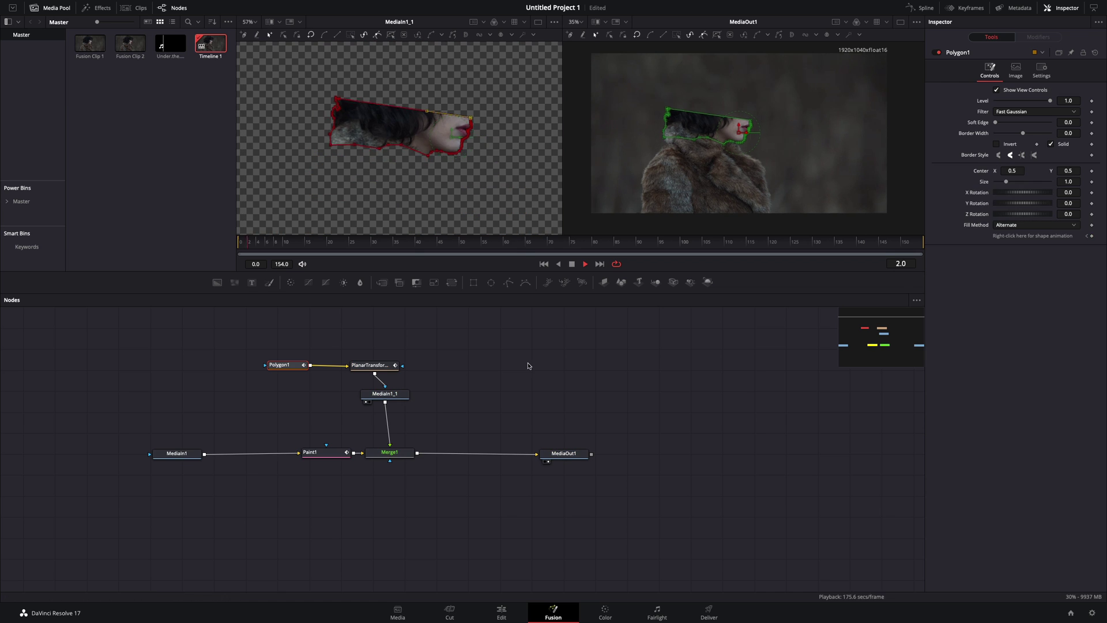
Add Background1 and Merge2 with MediaIn1_1 as foreground, and view Merge2.
{"action": "left_click", "coordinate": [385, 394]}
{"action": "key", "text": "shift+space"}
{"action": "left_click_drag", "start_coordinate": [297, 395], "coordinate": [200, 394]}
{"action": "key", "text": "shift+space"}
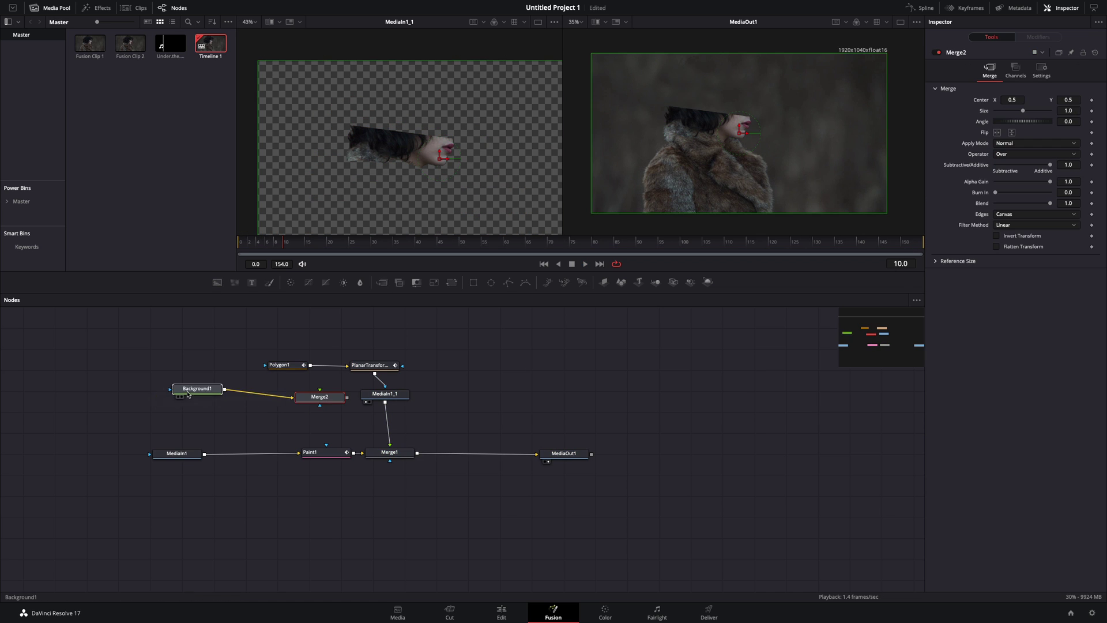
{"action": "left_click", "coordinate": [330, 408]}
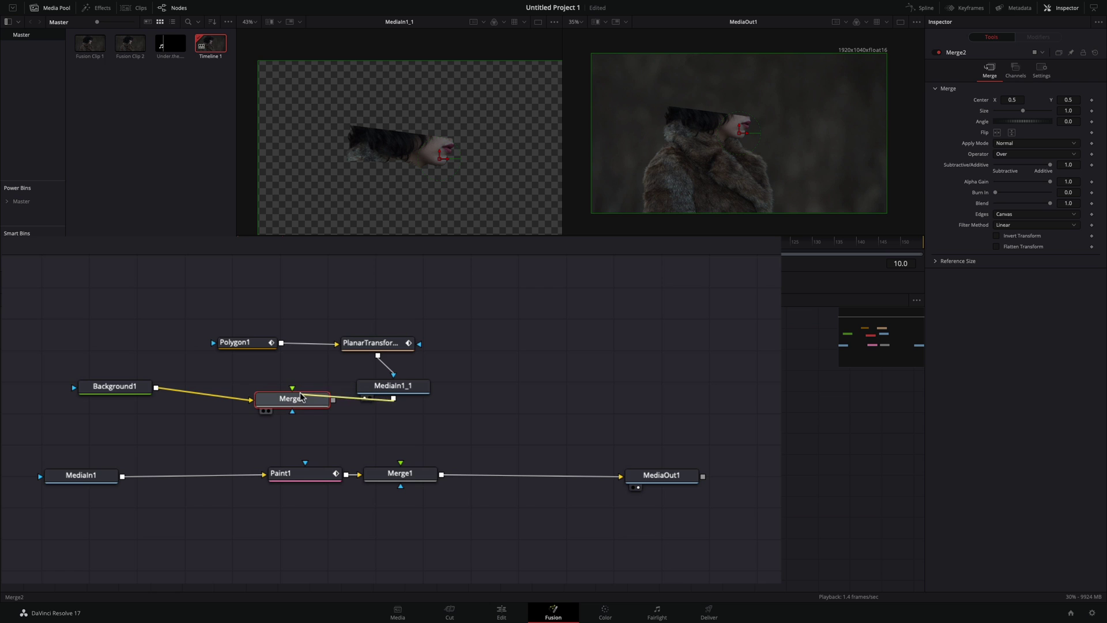
{"action": "left_click_drag", "start_coordinate": [302, 405], "coordinate": [304, 406]}
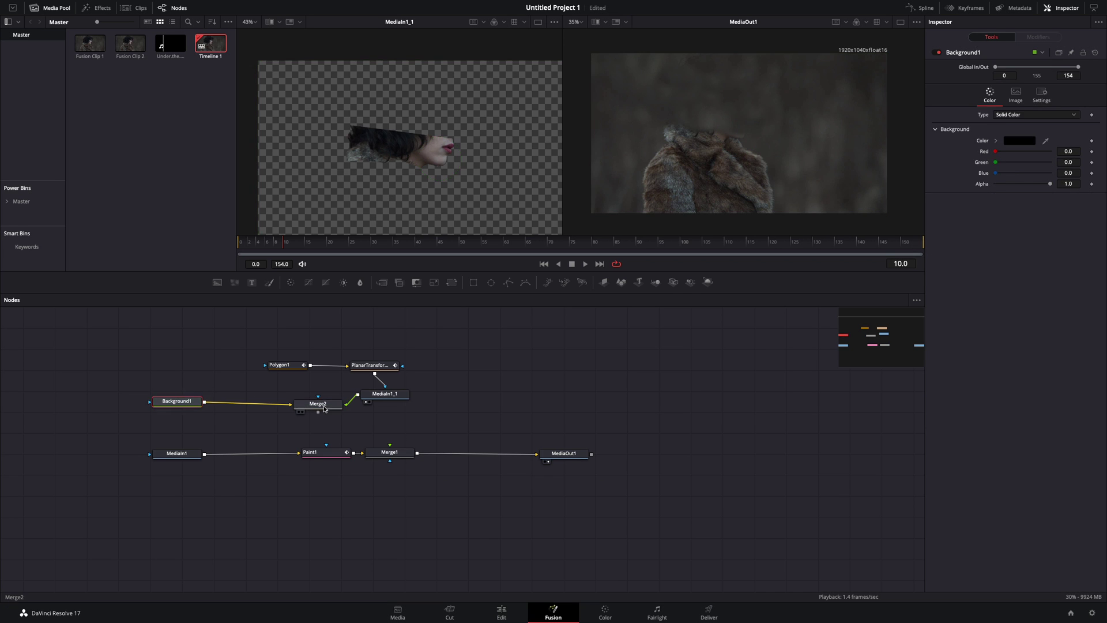
{"action": "key", "text": "1"}
Drive Background1 with a copied PlanarTransform masked by a new Polygon2.
{"action": "left_click", "coordinate": [278, 344]}
{"action": "left_click_drag", "start_coordinate": [320, 406], "coordinate": [381, 410]}
{"action": "left_click_drag", "start_coordinate": [176, 401], "coordinate": [303, 412]}
{"action": "left_click", "coordinate": [361, 347]}
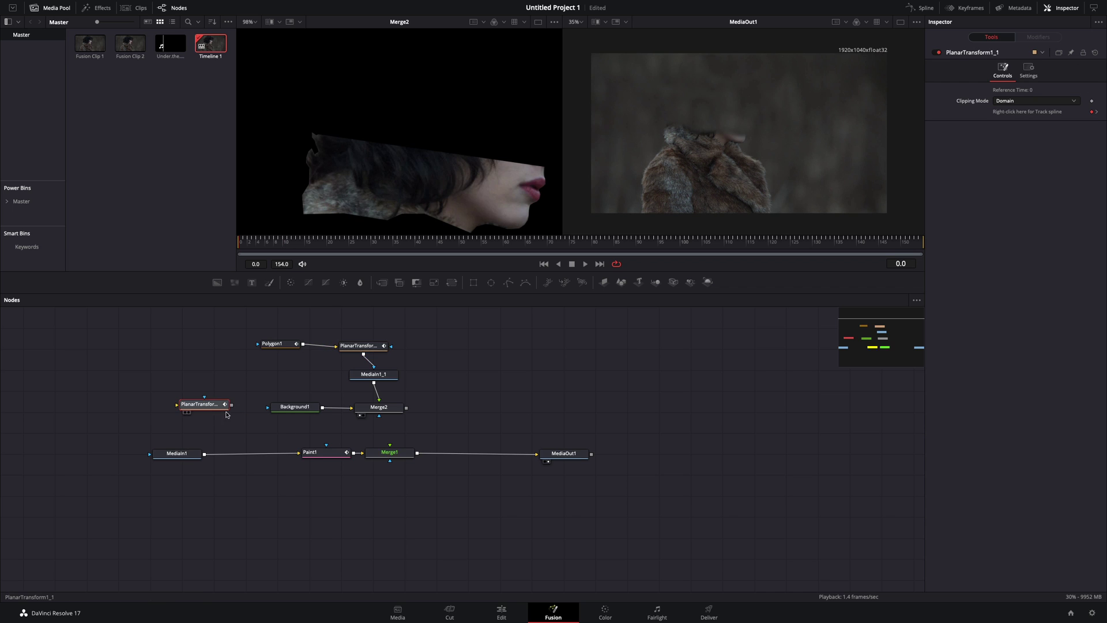
{"action": "left_click_drag", "start_coordinate": [232, 404], "coordinate": [267, 407]}
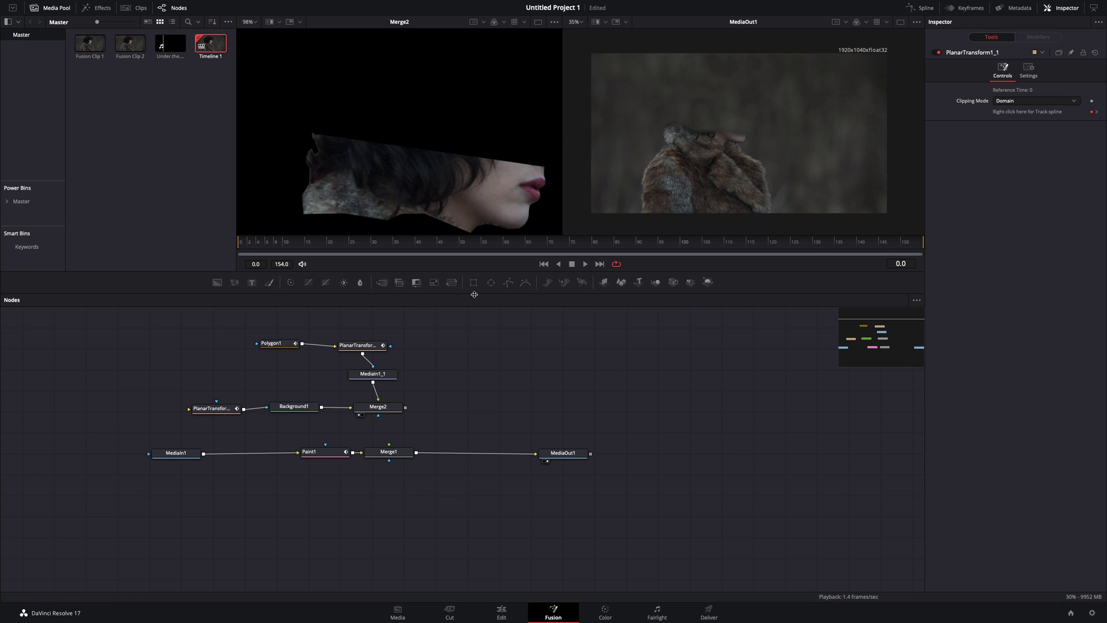
{"action": "left_click", "coordinate": [508, 283]}
{"action": "mouse_move", "coordinate": [207, 374]}
{"action": "left_mouse_down"}
{"action": "mouse_move", "coordinate": [141, 401]}
{"action": "mouse_move", "coordinate": [198, 412]}
{"action": "left_mouse_up"}
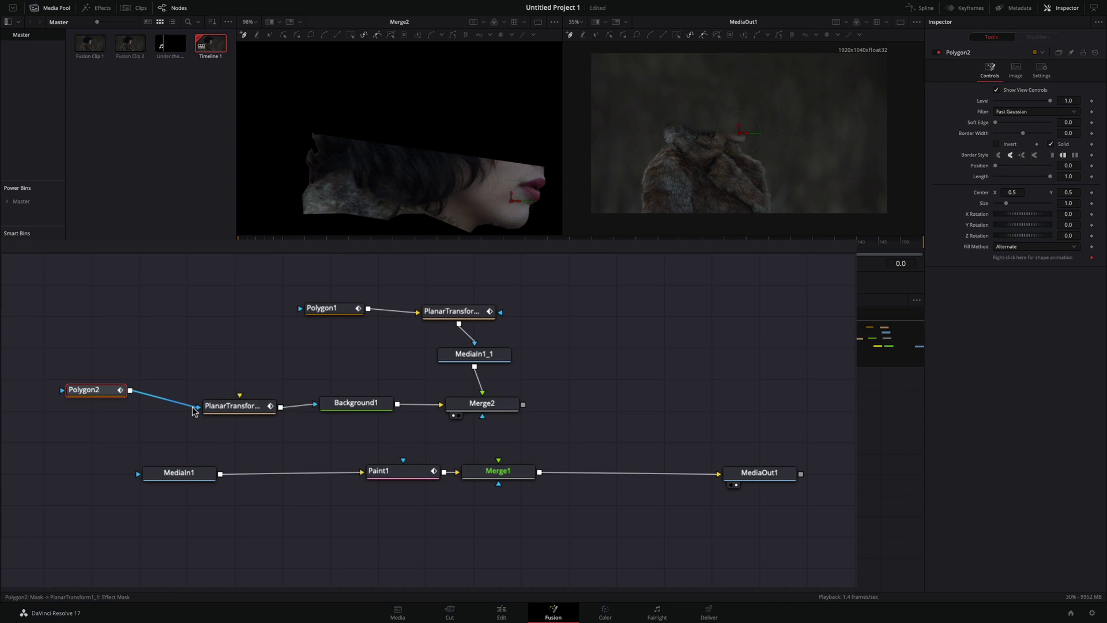
{"action": "left_click", "coordinate": [482, 404]}
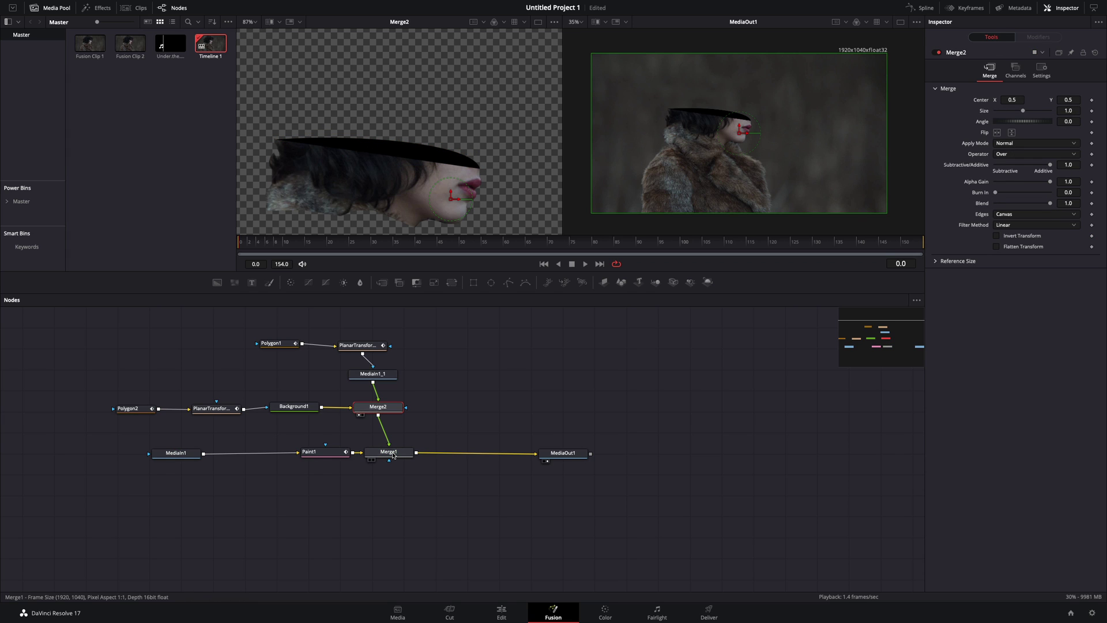
Insert Merge3 before MediaOut1 and connect a pasted copy of the face-slice MediaIn into it.
{"action": "mouse_move", "coordinate": [382, 282]}
{"action": "left_mouse_down"}
{"action": "mouse_move", "coordinate": [463, 454]}
{"action": "mouse_move", "coordinate": [545, 454]}
{"action": "left_mouse_up"}
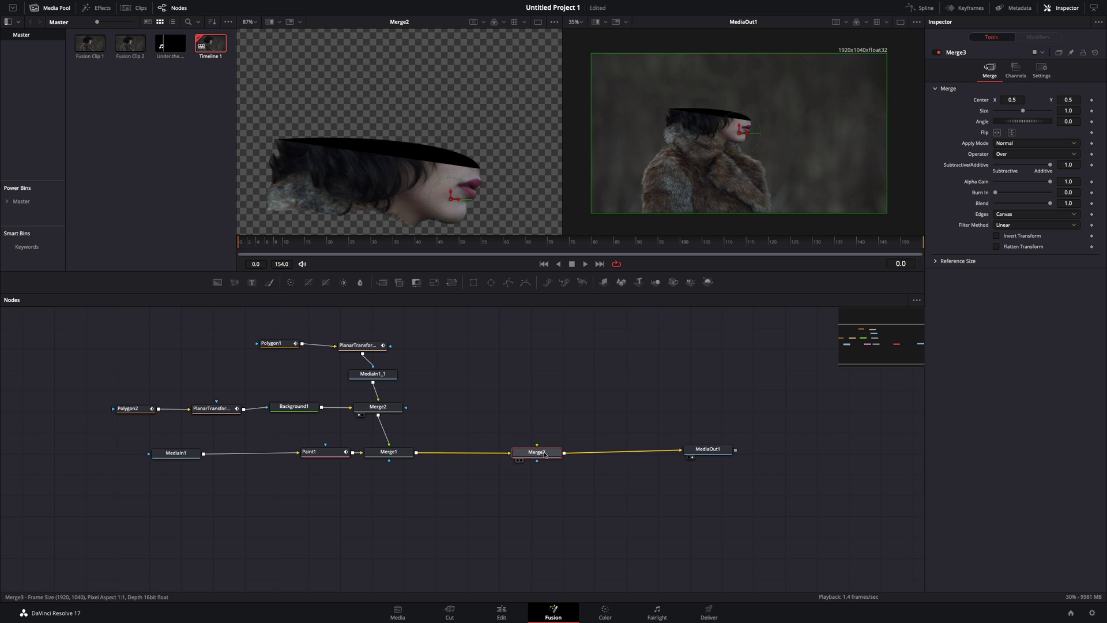
{"action": "left_click", "coordinate": [385, 378]}
{"action": "key", "text": "ctrl+c"}
{"action": "key", "text": "ctrl+v"}
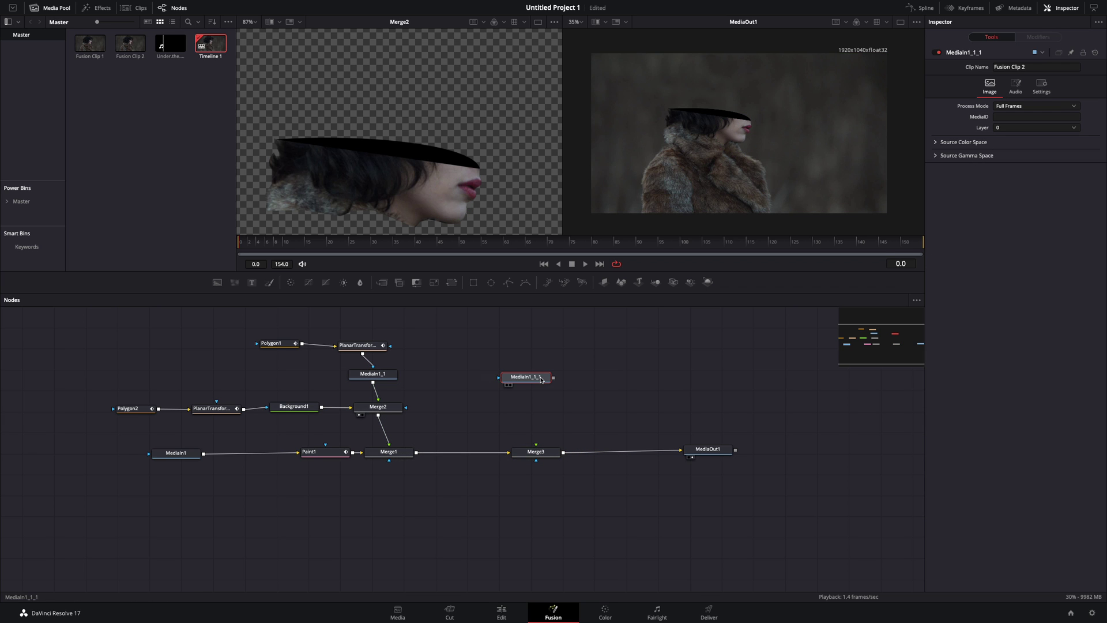
{"action": "left_click_drag", "start_coordinate": [553, 377], "coordinate": [537, 446]}
Paste copies of the mask, tracking and background nodes for the second band via Merge4.
{"action": "key", "text": "ctrl+v"}
{"action": "key", "text": "1"}
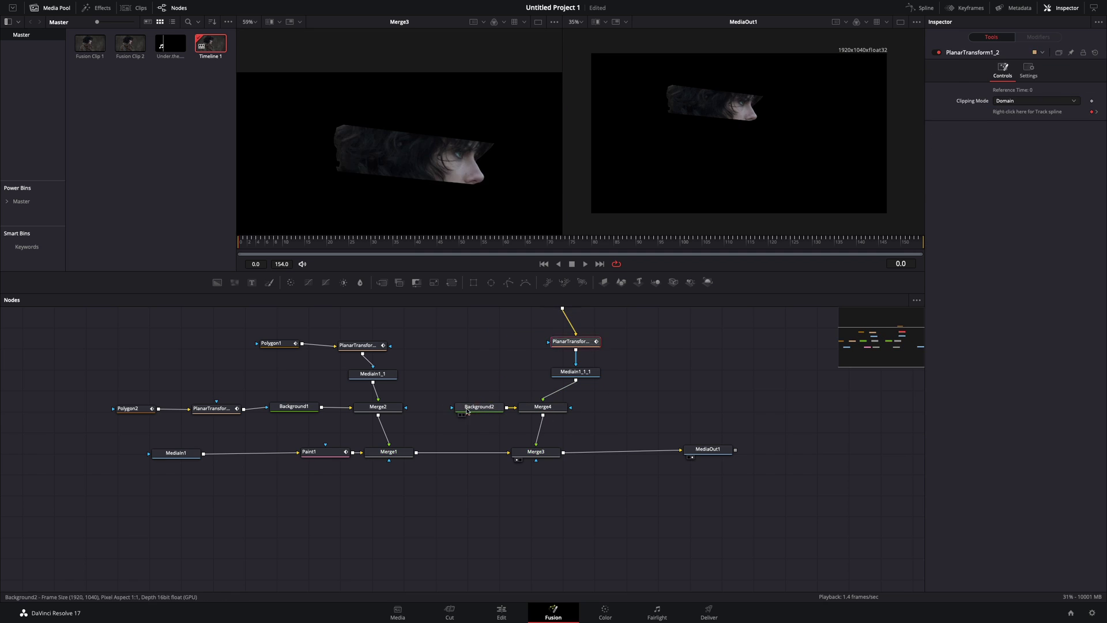
{"action": "key", "text": "ctrl+v"}
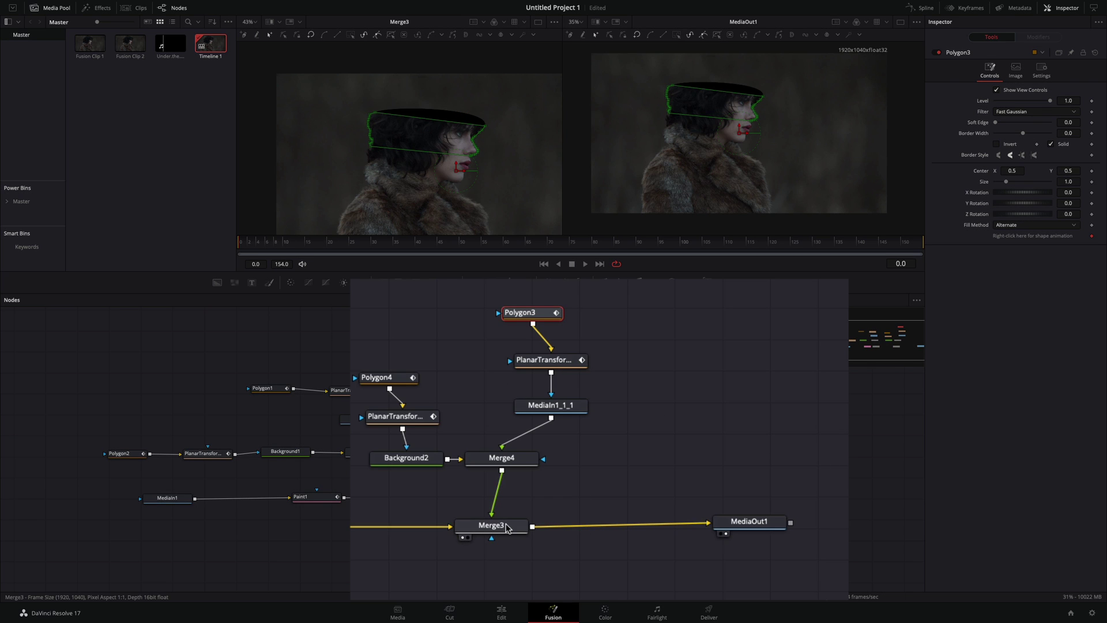
{"action": "left_click", "coordinate": [507, 529]}
Attach an XY Path modifier to Merge3's Center and show its settings.
{"action": "right_click", "coordinate": [922, 123]}
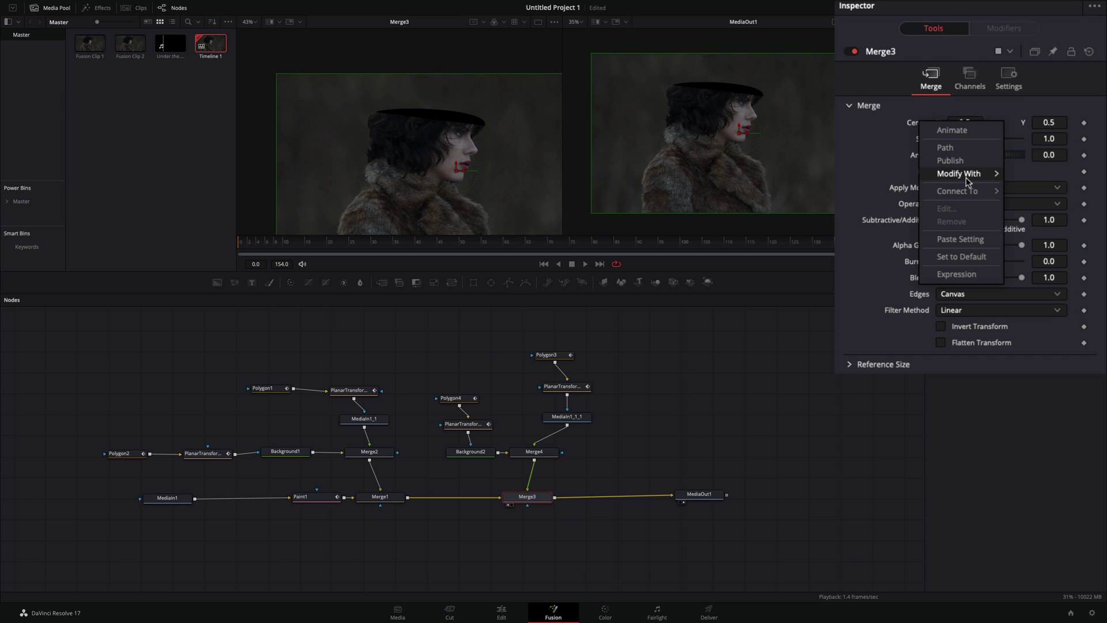
{"action": "mouse_move", "coordinate": [959, 177]}
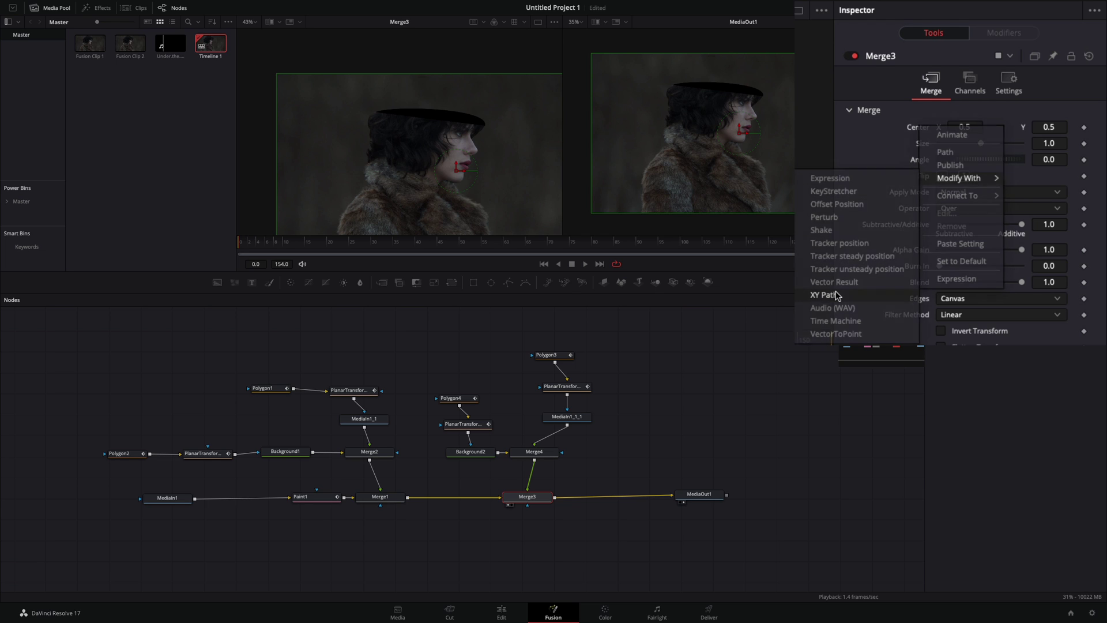
{"action": "left_click", "coordinate": [837, 297]}
{"action": "left_click", "coordinate": [991, 34]}
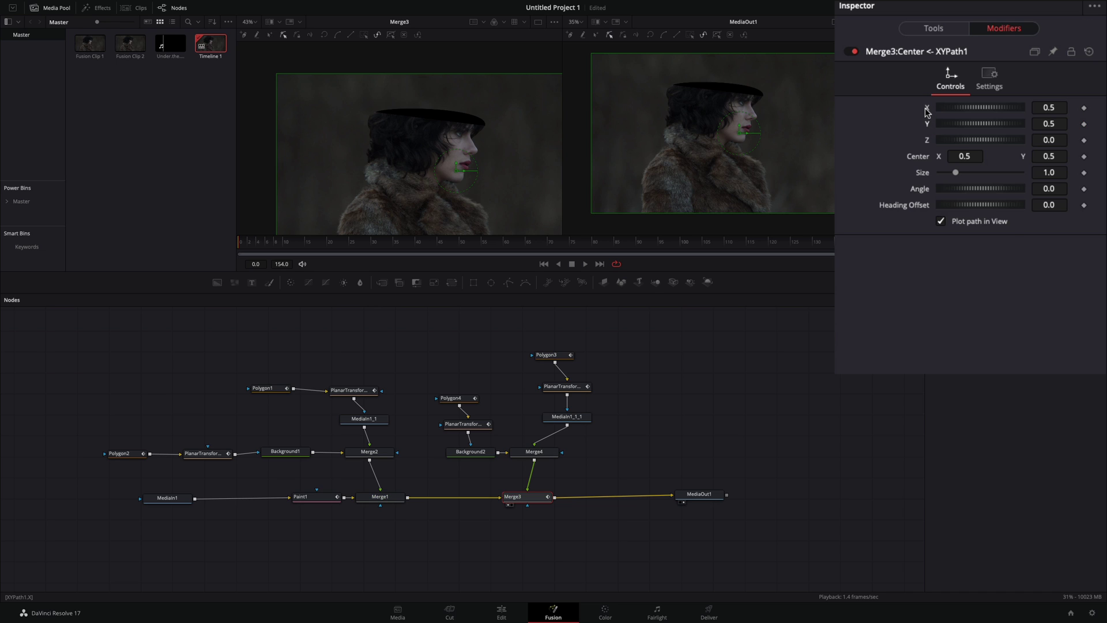
Shake the path's X value with minimum 0.3, maximum 0.6, smoothness 8, reseeded.
{"action": "right_click", "coordinate": [926, 112]}
{"action": "mouse_move", "coordinate": [967, 169]}
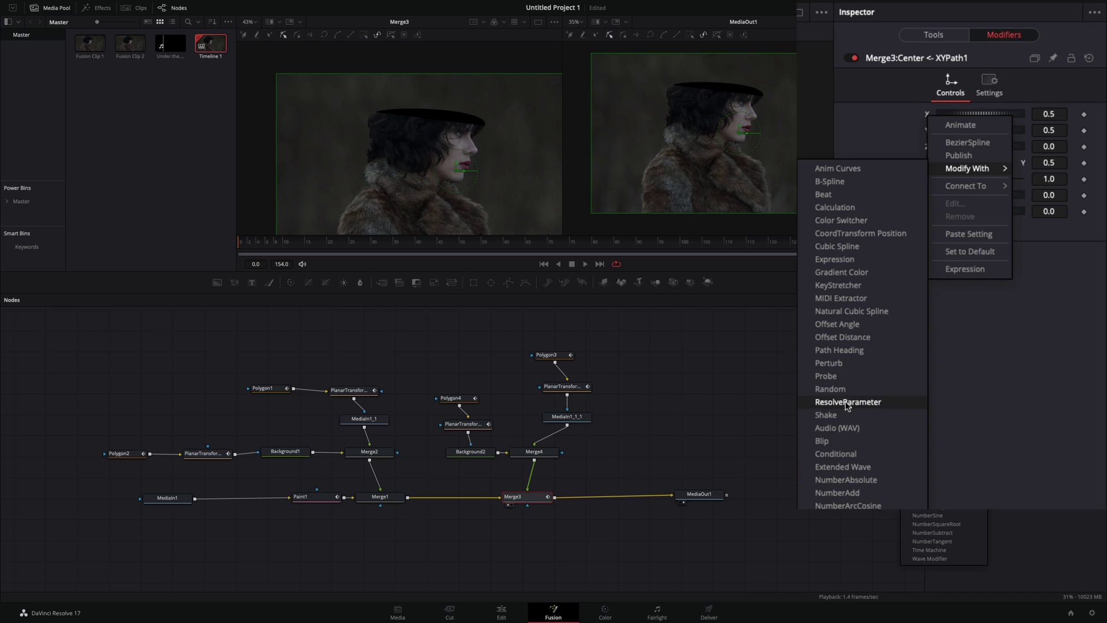
{"action": "left_click", "coordinate": [829, 415]}
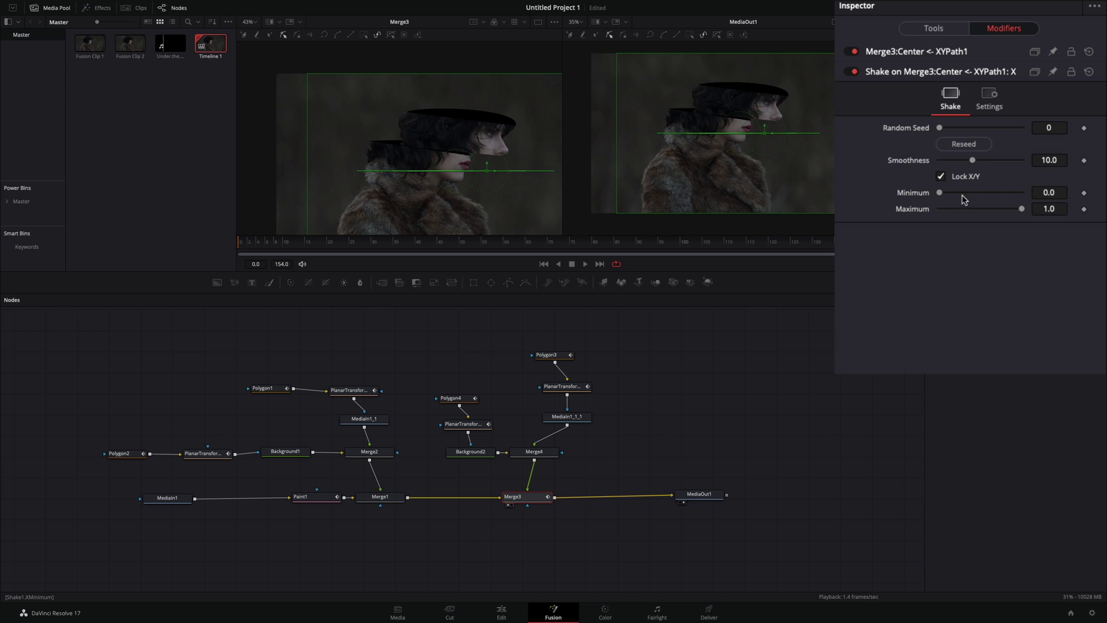
{"action": "left_click", "coordinate": [963, 193]}
{"action": "left_click", "coordinate": [988, 210]}
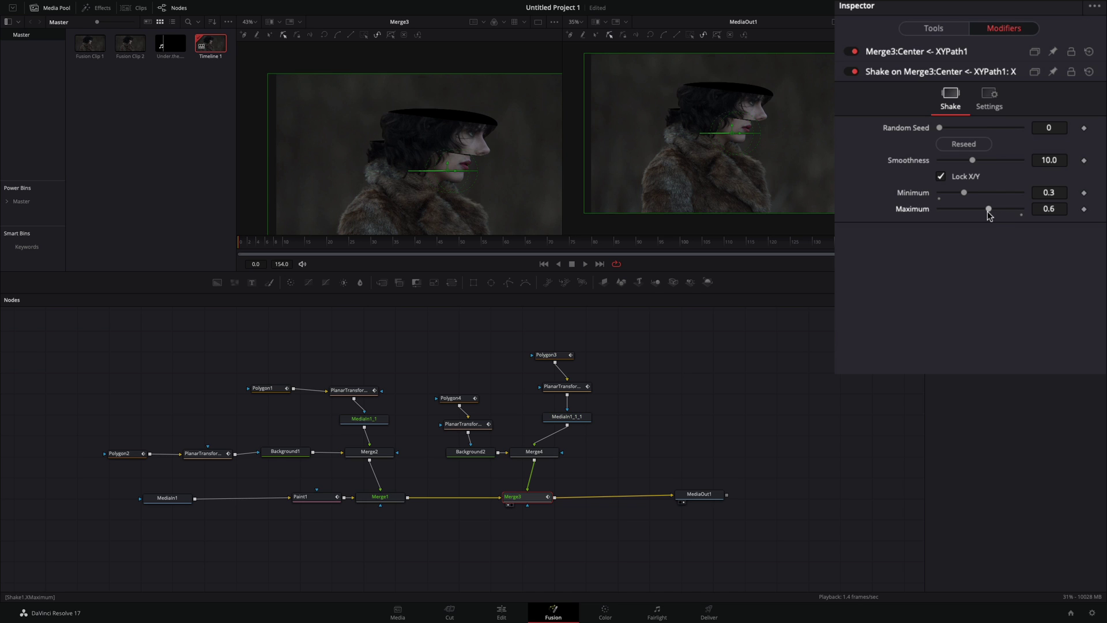
{"action": "left_click", "coordinate": [964, 145]}
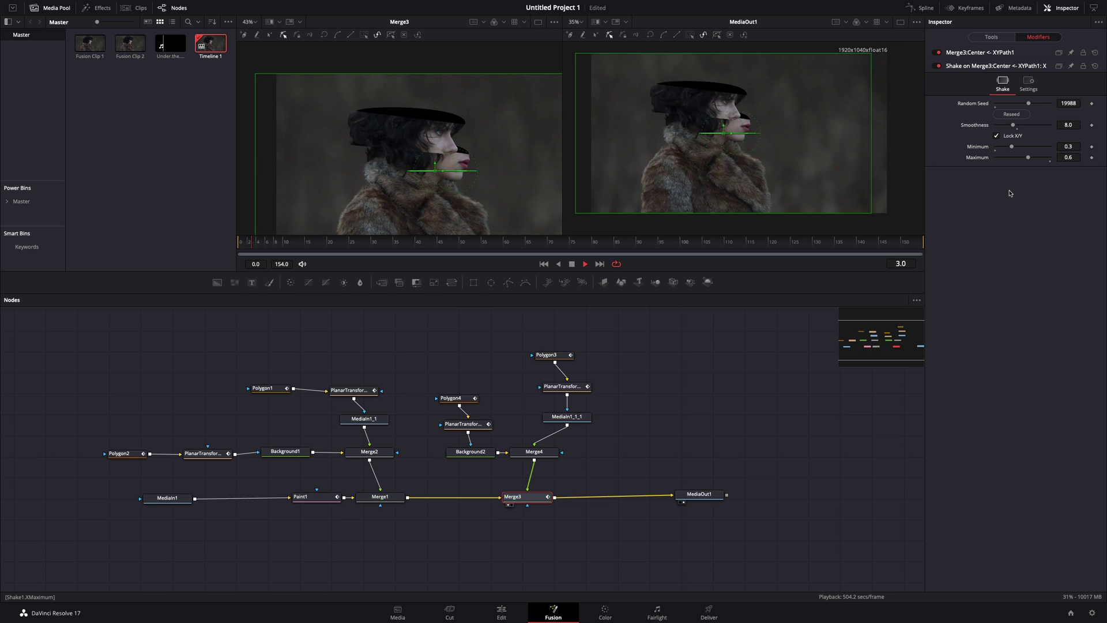
{"action": "key", "text": "space"}
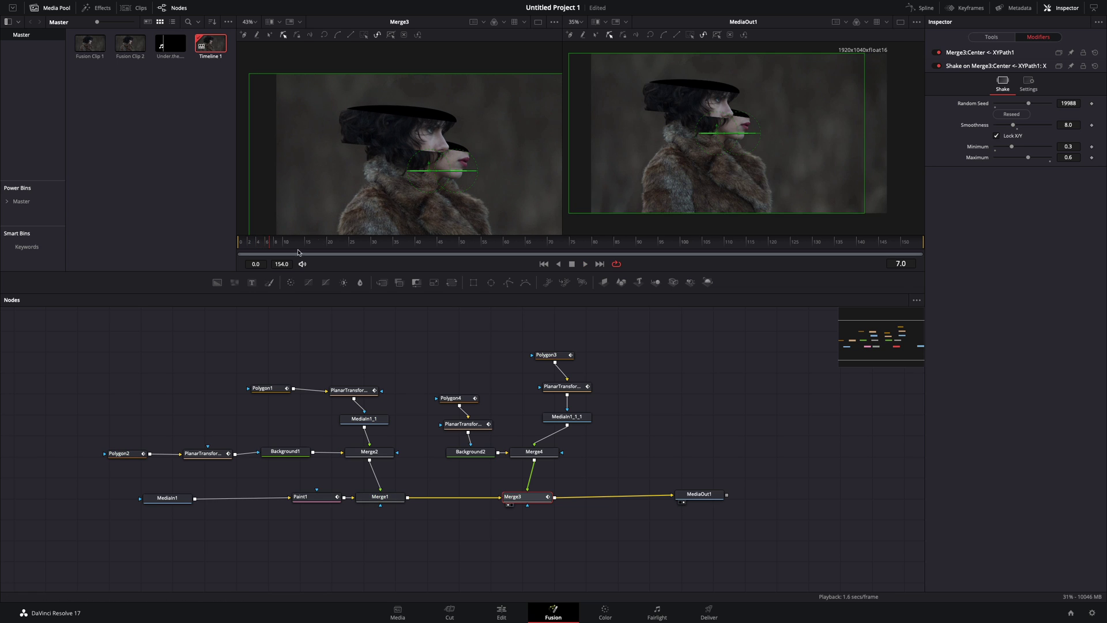
{"action": "left_click_drag", "start_coordinate": [275, 246], "coordinate": [834, 250]}
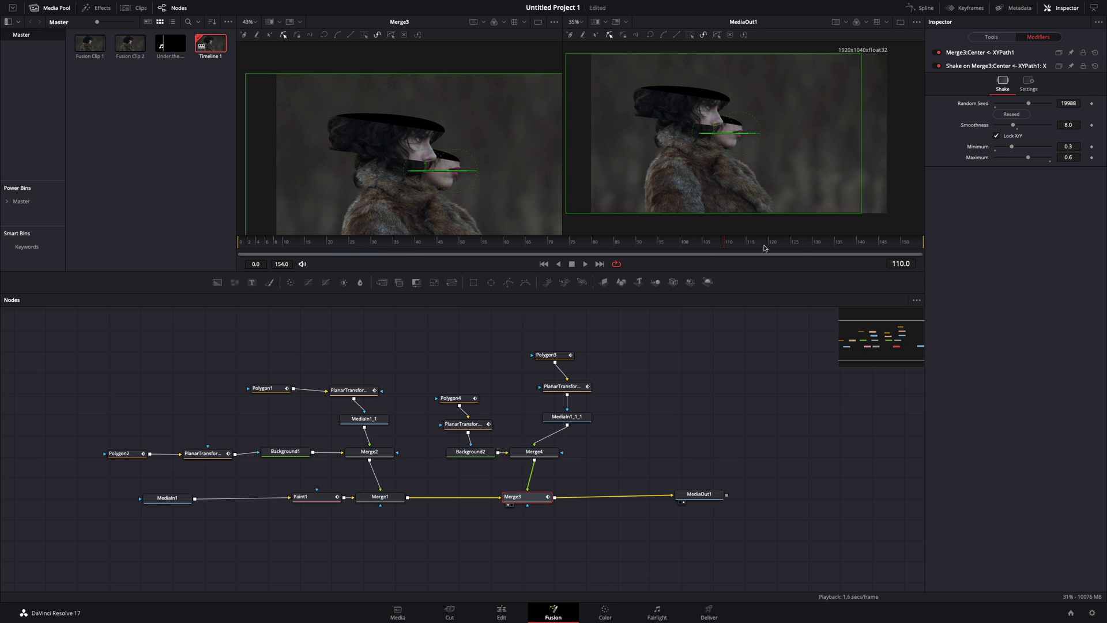